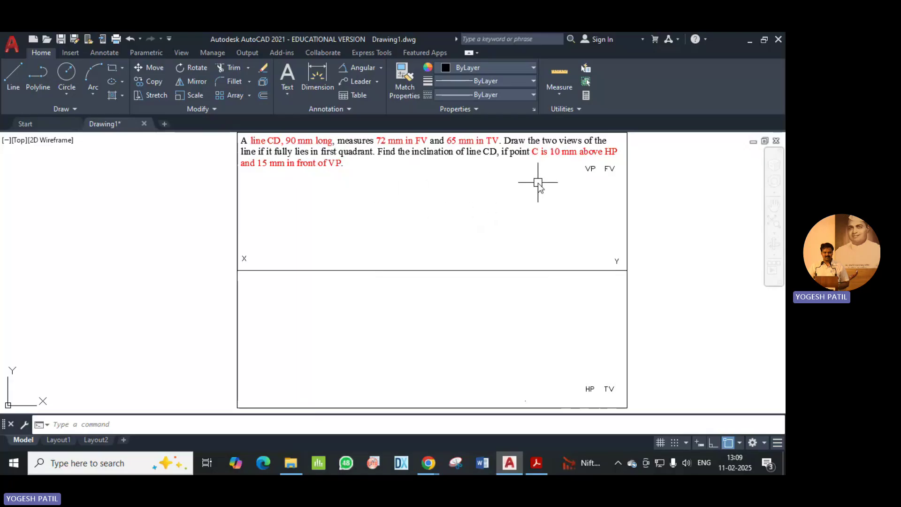
- With Ortho on, draw a 10 mm vertical line up from the XY line and a long horizontal line rightward from its upper end
left_click(11, 76)
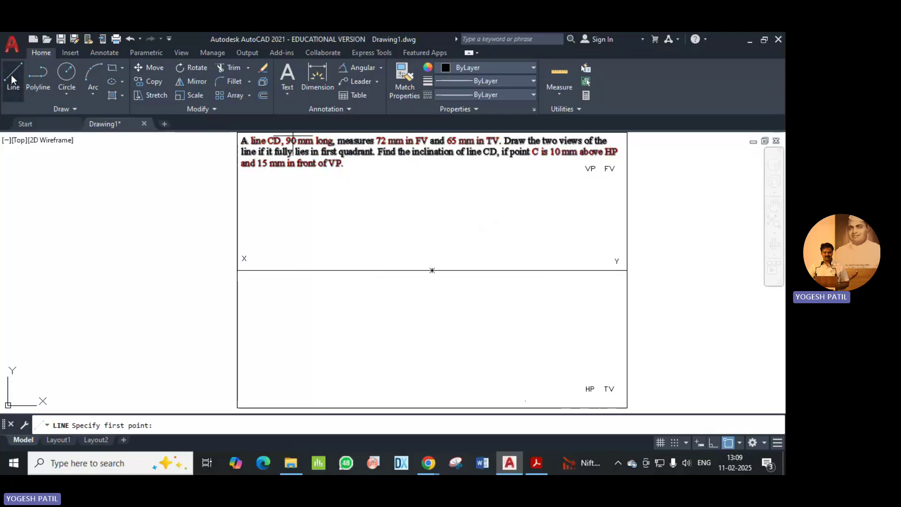
left_click(713, 445)
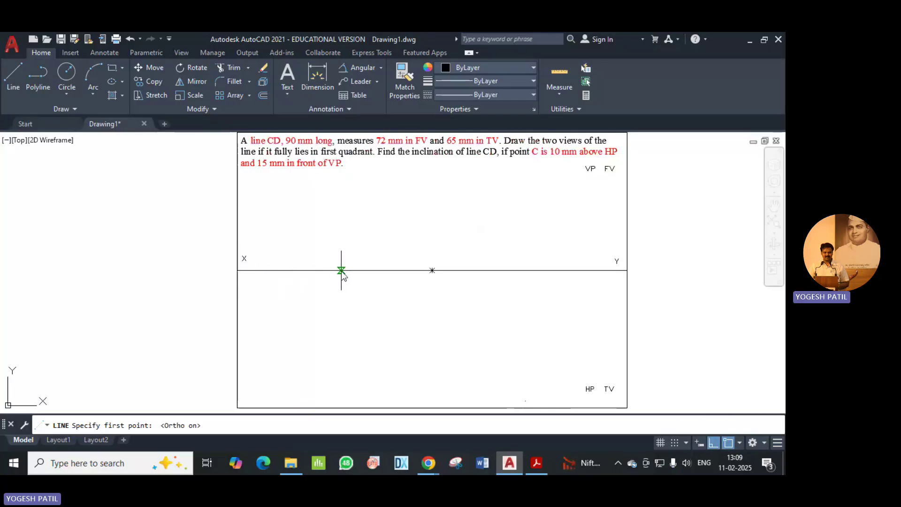
left_click(369, 270)
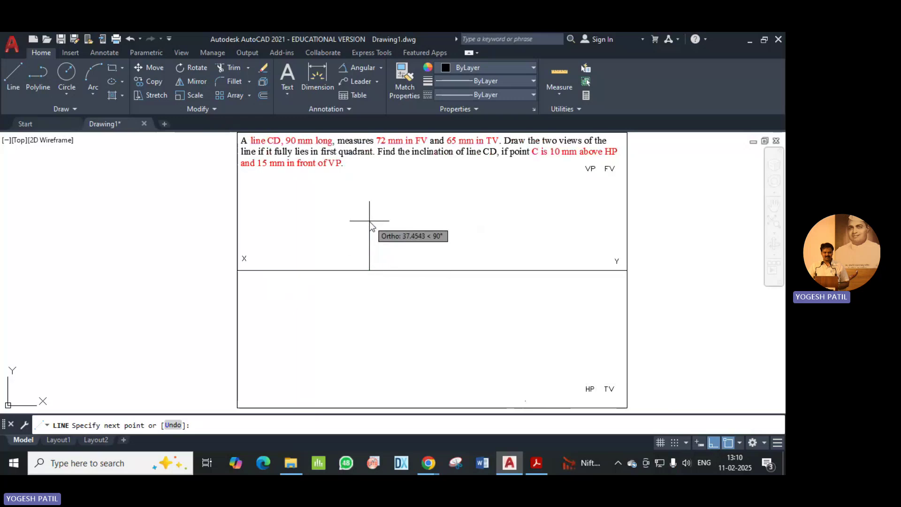
type("10")
key("Return")
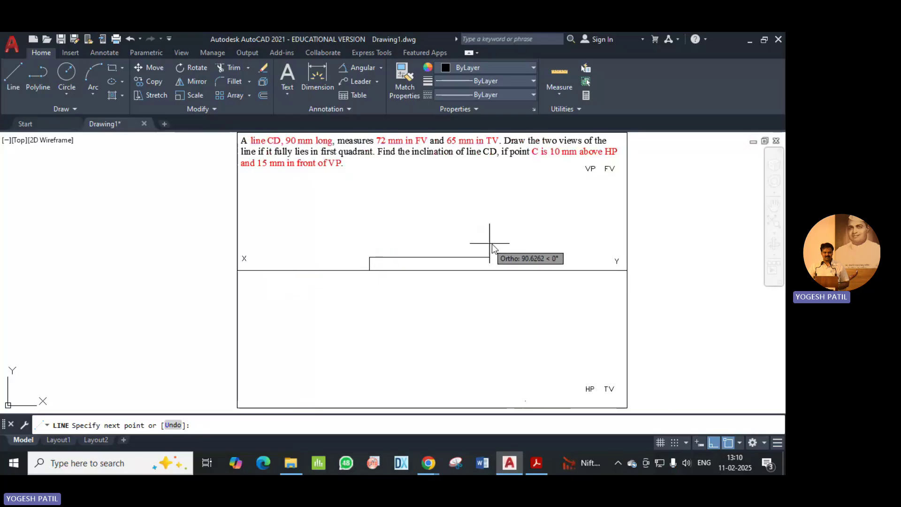
left_click(602, 257)
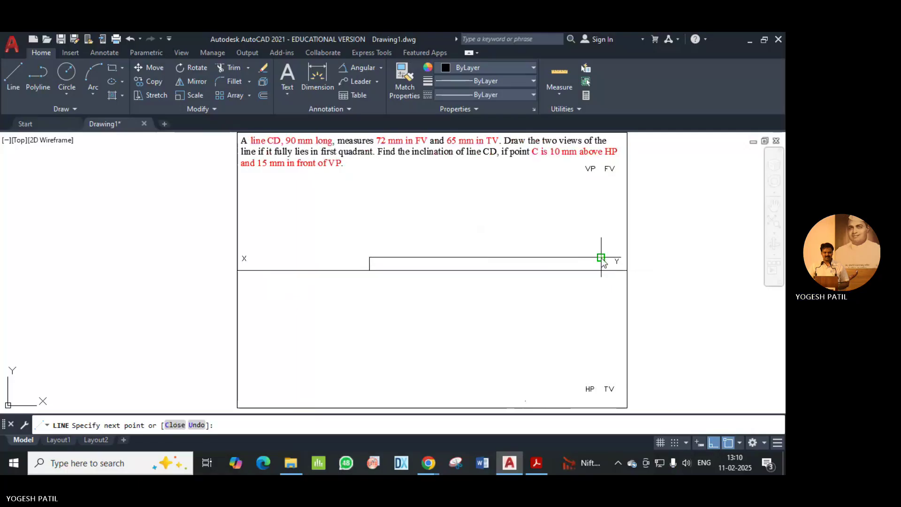
key("Return")
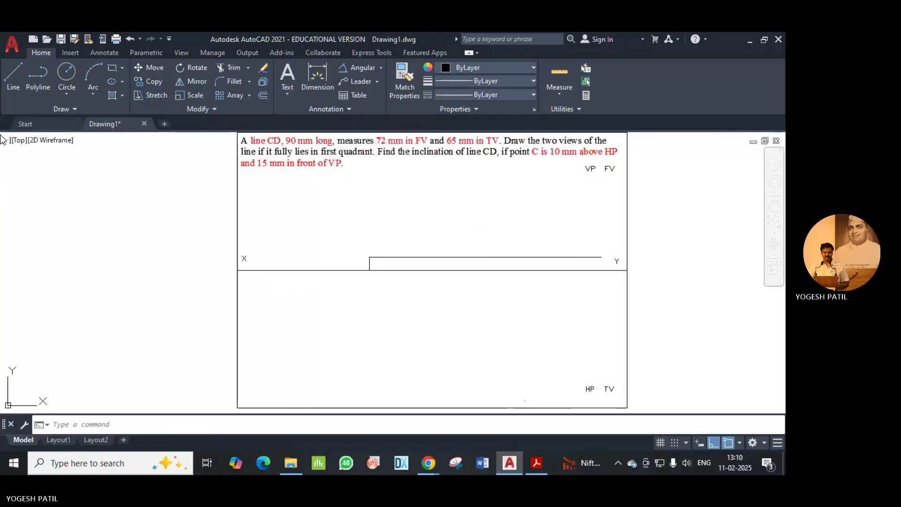
- Draw a 15 mm line down from the same point on XY, continuing into a horizontal line about 181 mm long toward Y
left_click(13, 78)
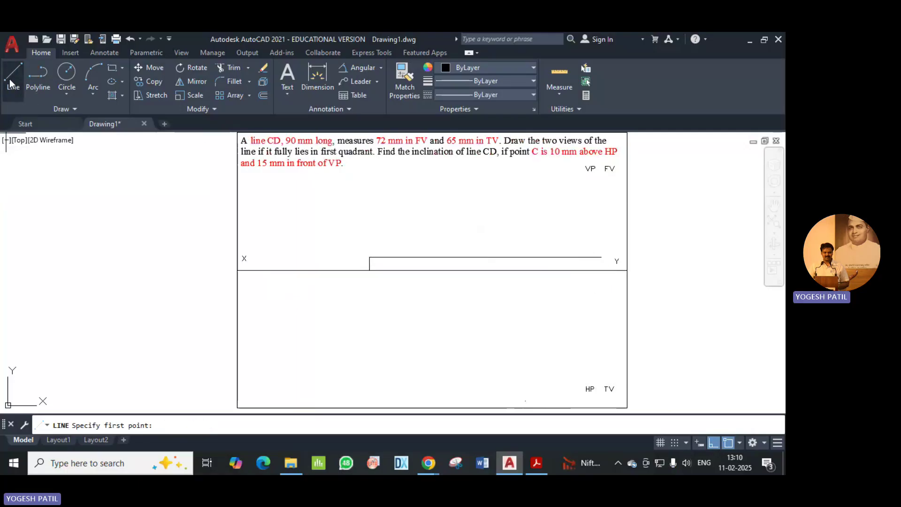
left_click(369, 270)
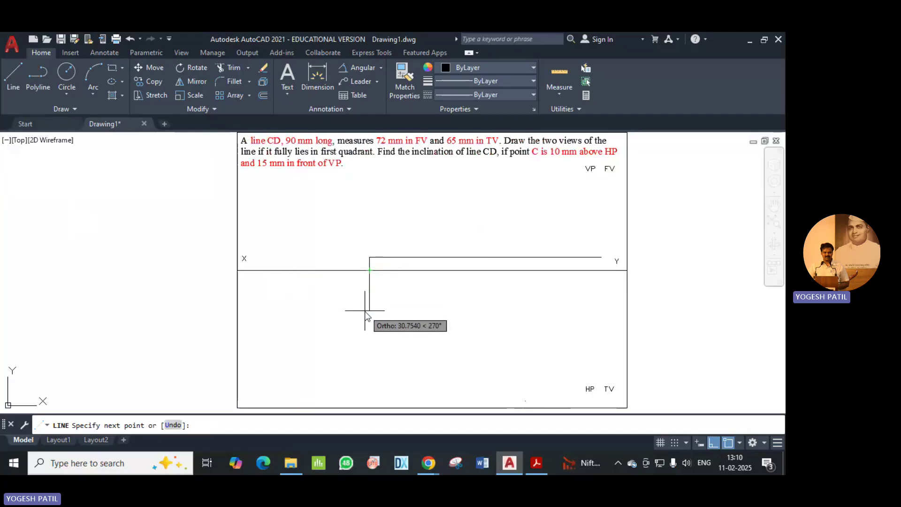
type("15")
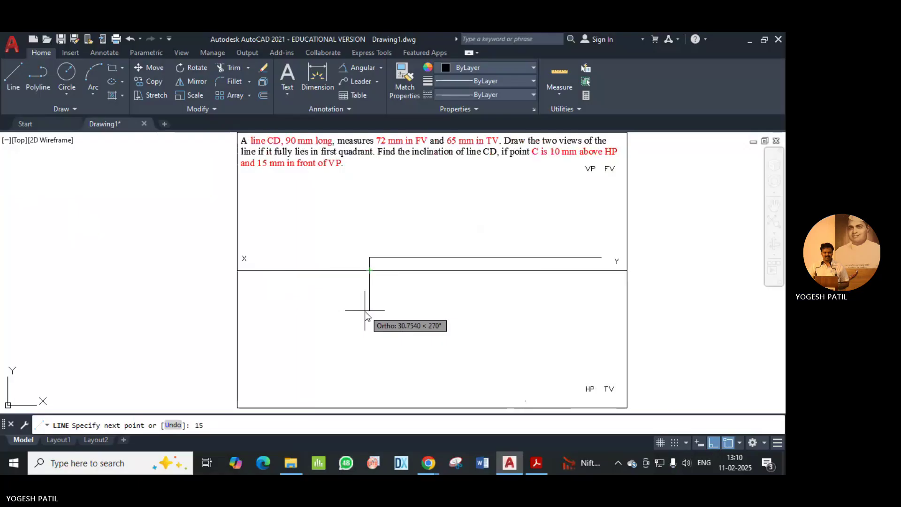
key("Return")
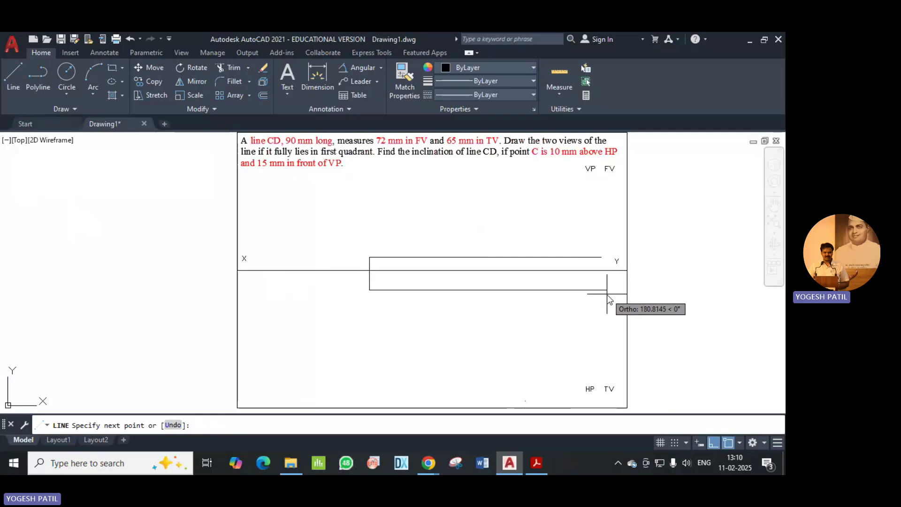
left_click(607, 293)
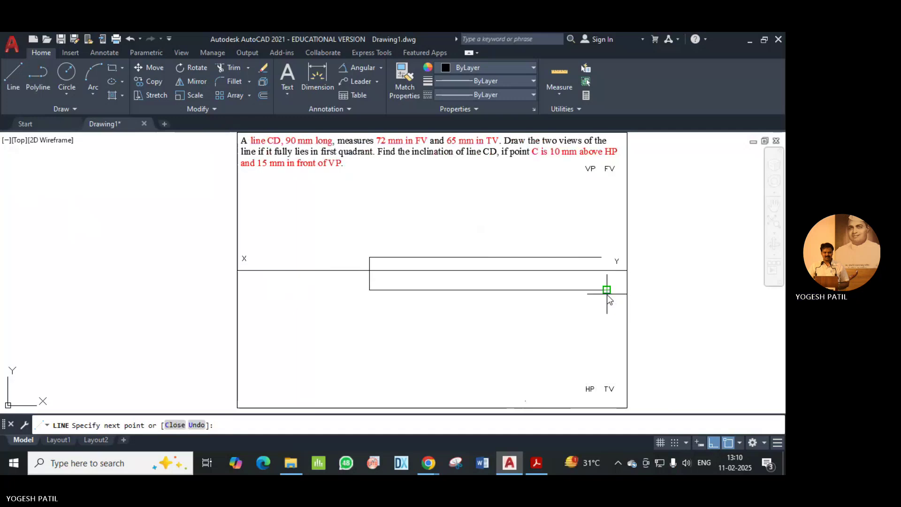
key("Return")
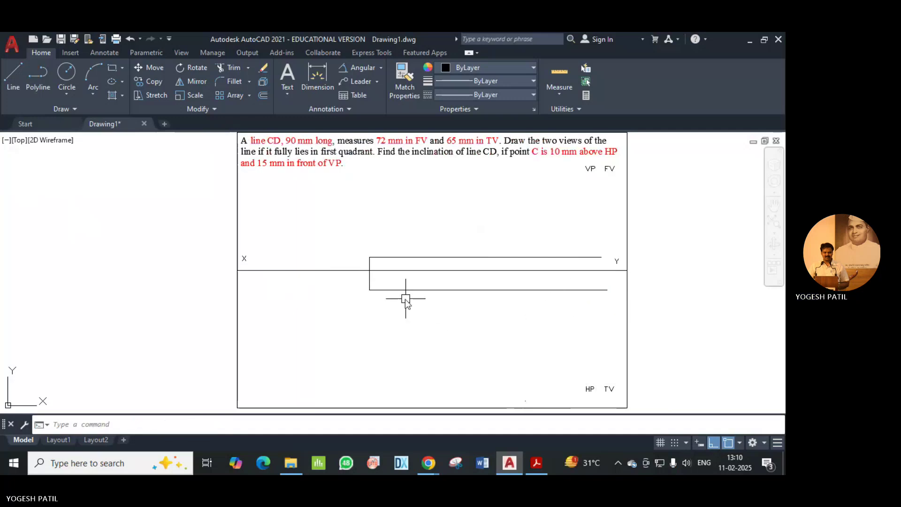
- Change the colour of the two horizontal locus lines and both short vertical lines to light grey index colour 9
left_click(446, 257)
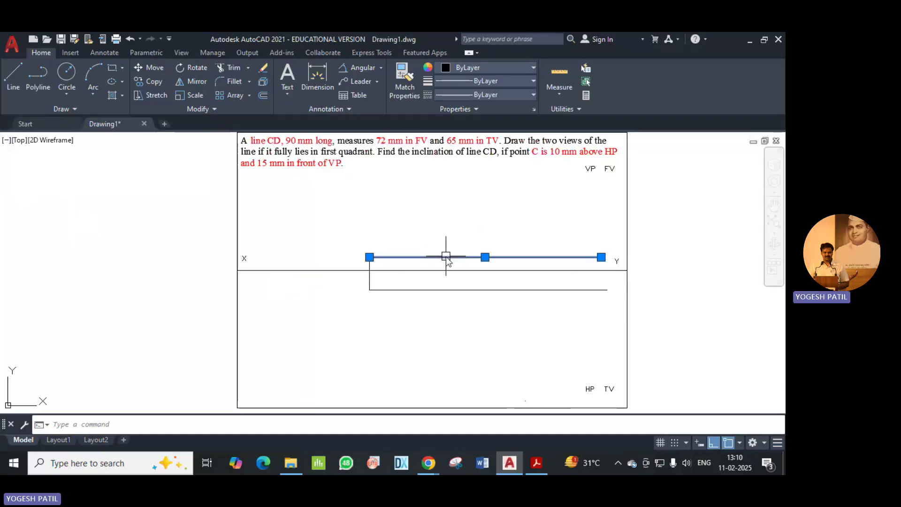
left_click(369, 267)
left_click(421, 290)
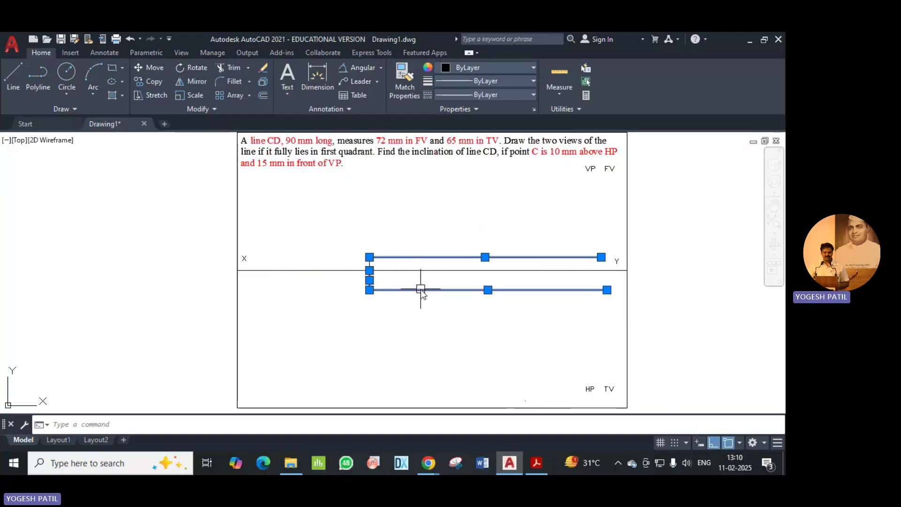
left_click(495, 69)
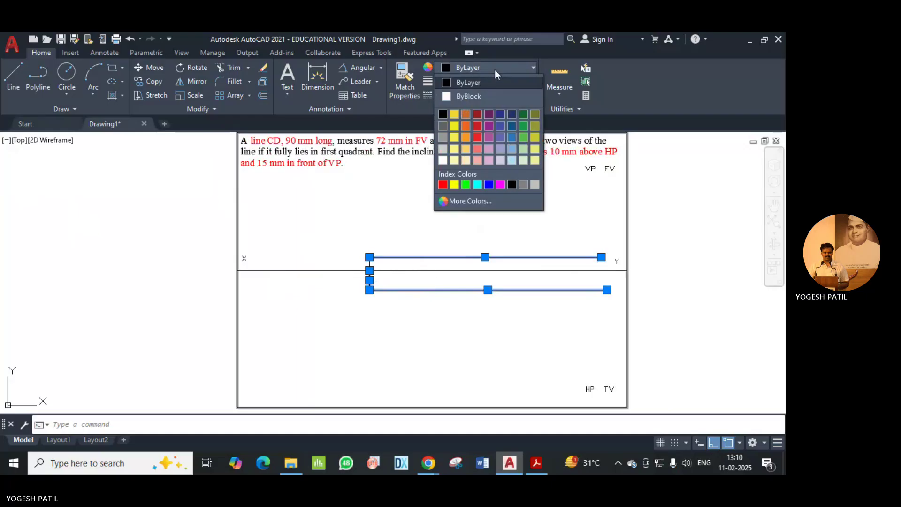
left_click(533, 184)
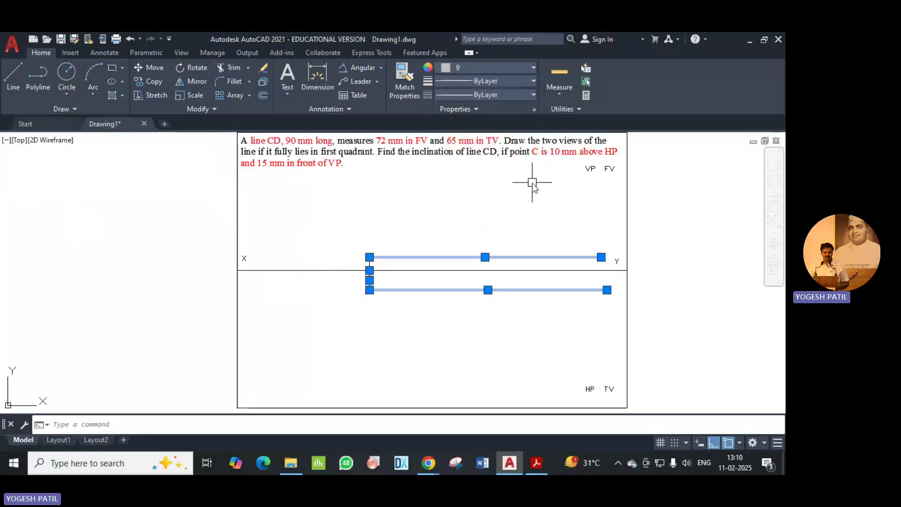
key("Escape")
left_click(370, 266)
left_click(508, 69)
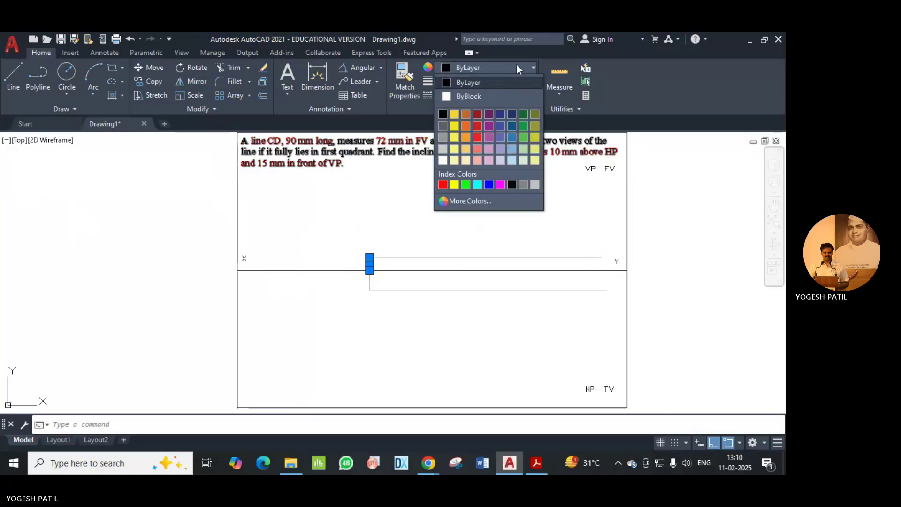
left_click(535, 184)
key("Escape")
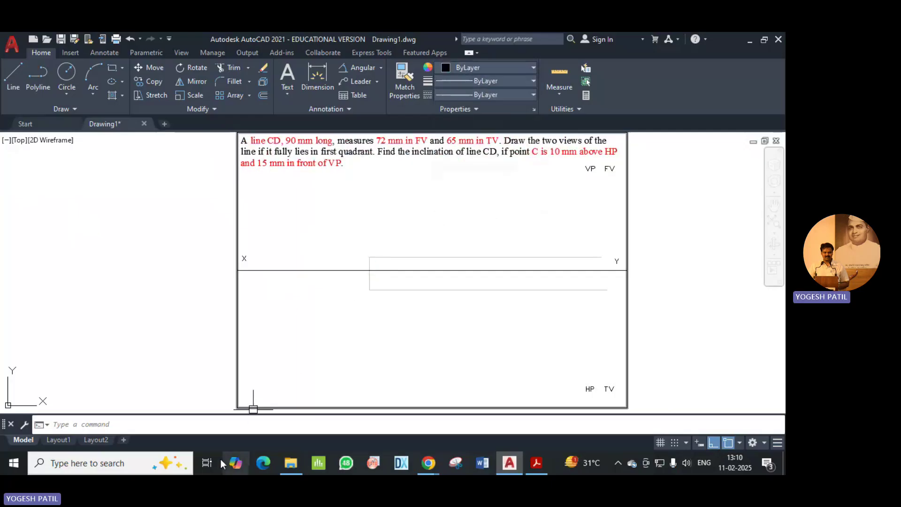
- Label the start of the upper locus line "c" and the start of the lower one "c'" using DTEXT at the default height and rotation
left_click(138, 423)
type("DTEXT")
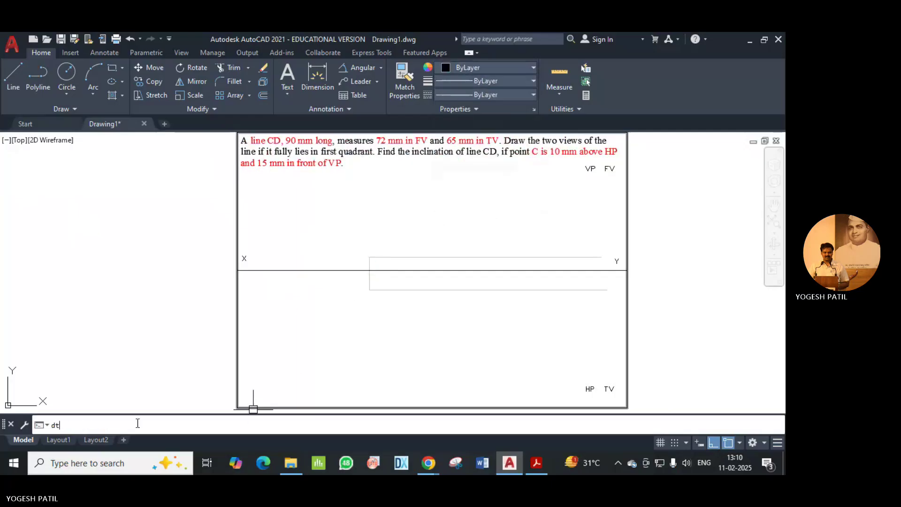
key("Return")
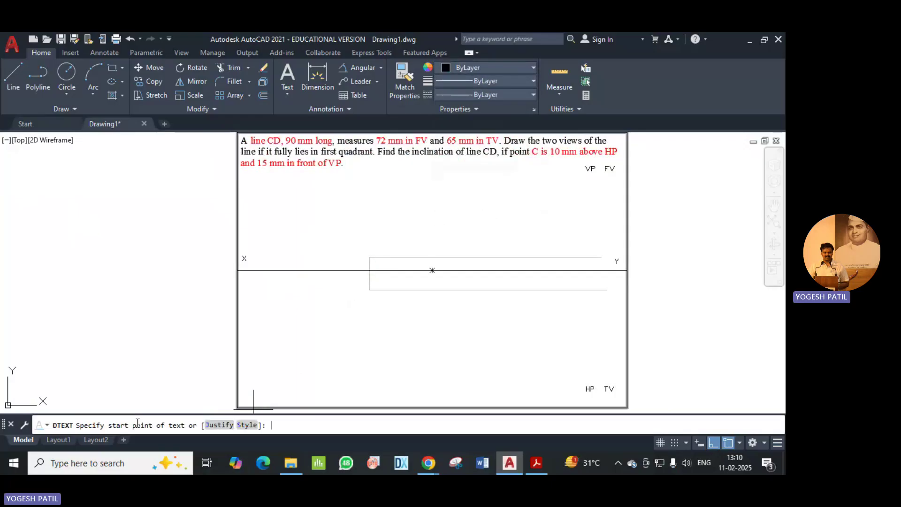
left_click(321, 241)
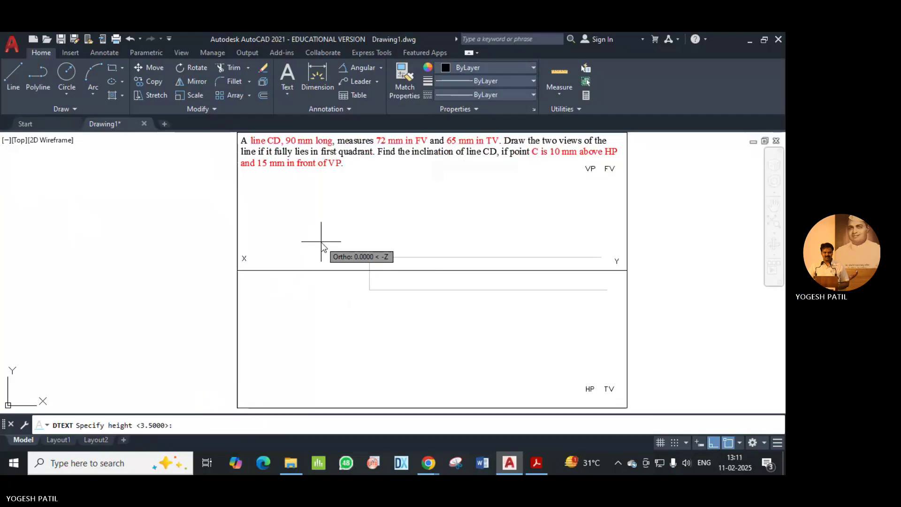
key("Return")
key("Return")
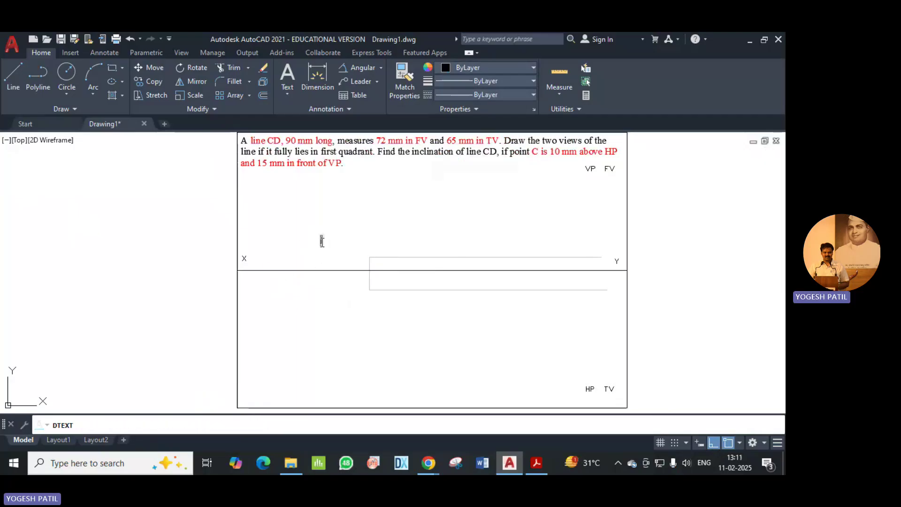
left_click(365, 256)
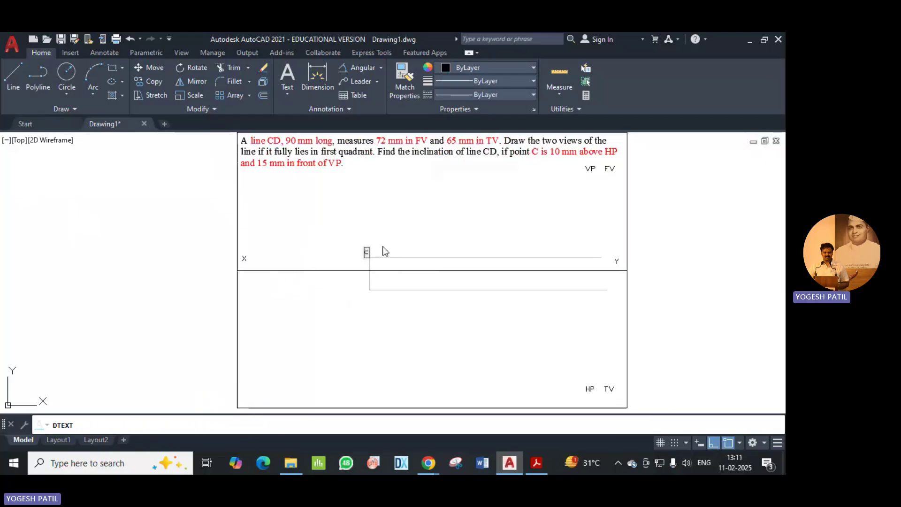
left_click(365, 294)
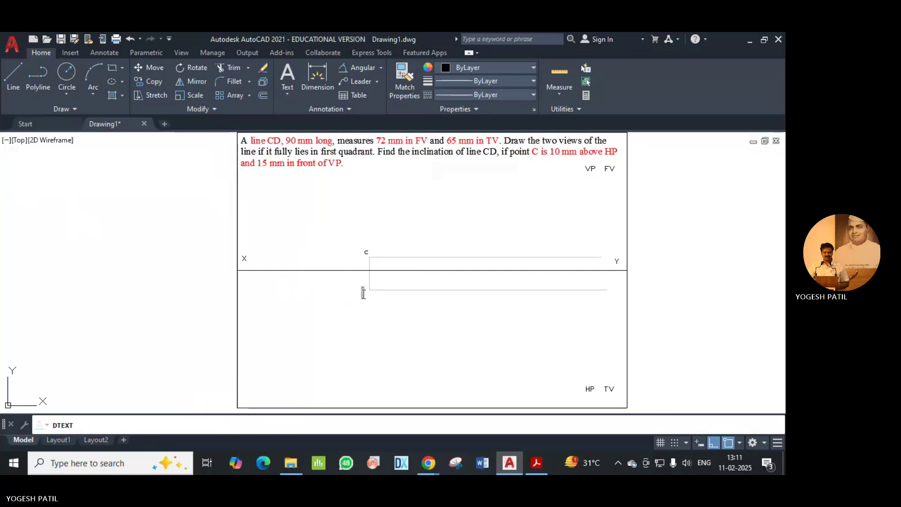
type("c'")
- Add the text "Locus of c" above the upper locus line's far end and "Locus of c'" above the lower one's
left_click(562, 252)
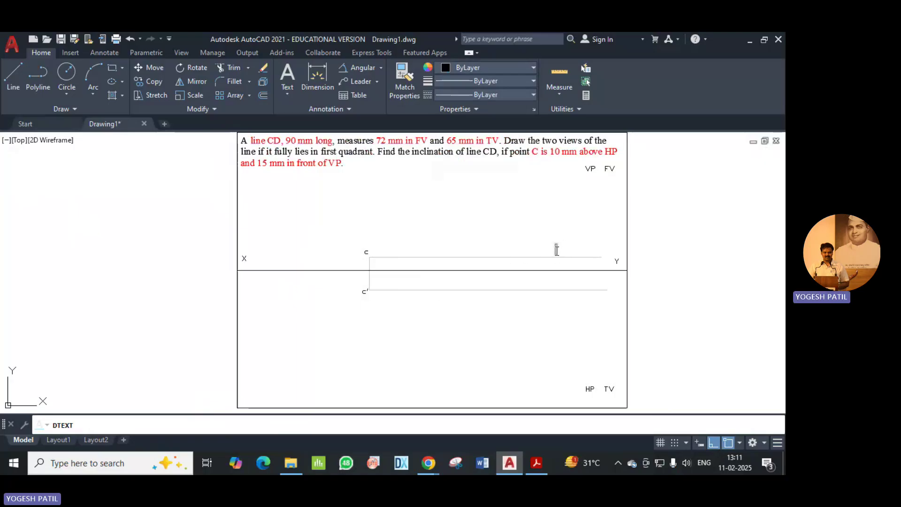
type("focus of c")
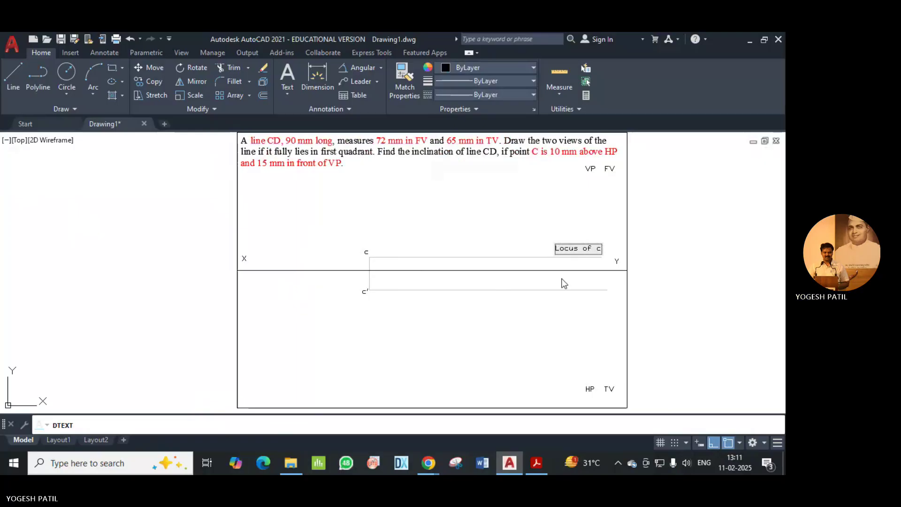
left_click(557, 283)
type("Locus of c'")
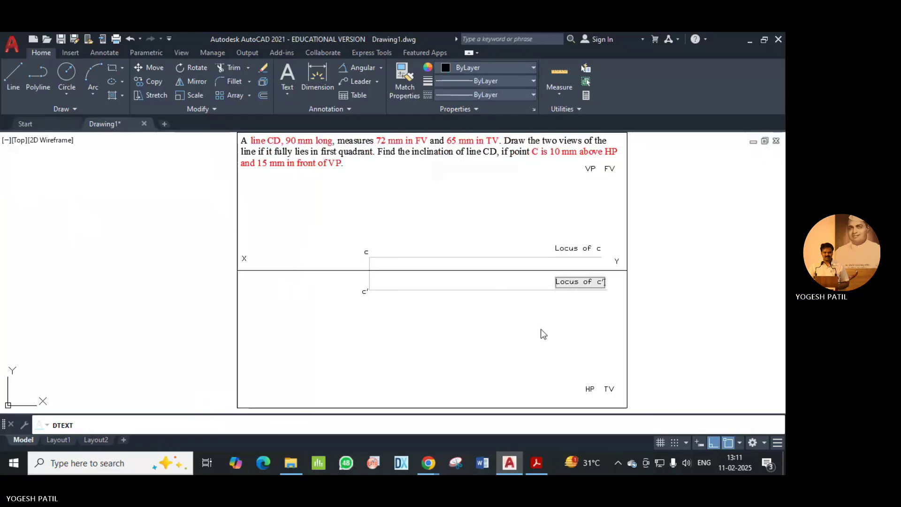
left_click(542, 326)
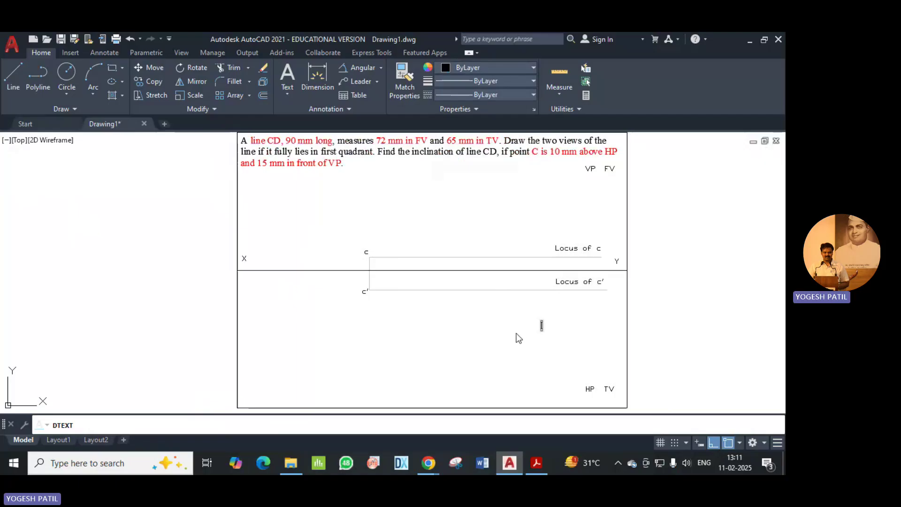
key("Escape")
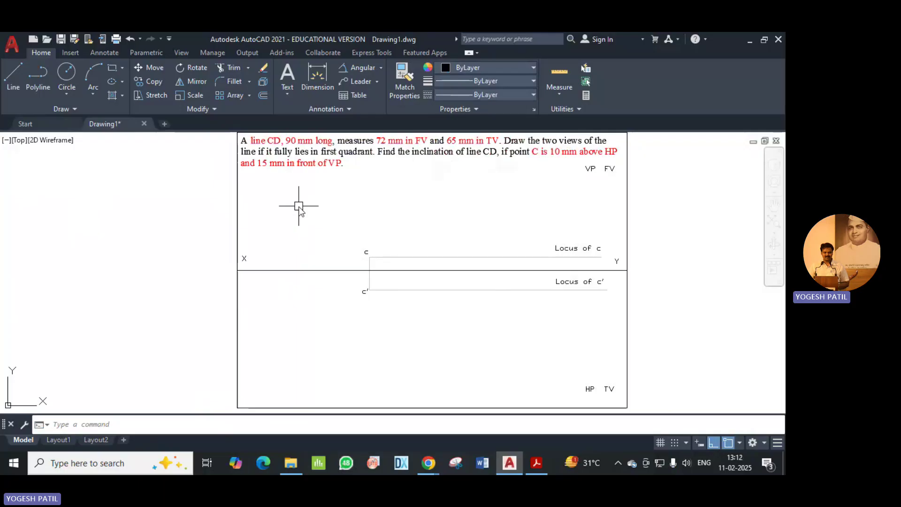
- Draw a 65 mm horizontal line from c' along the lower locus line
key("ctrl+z")
left_click(18, 81)
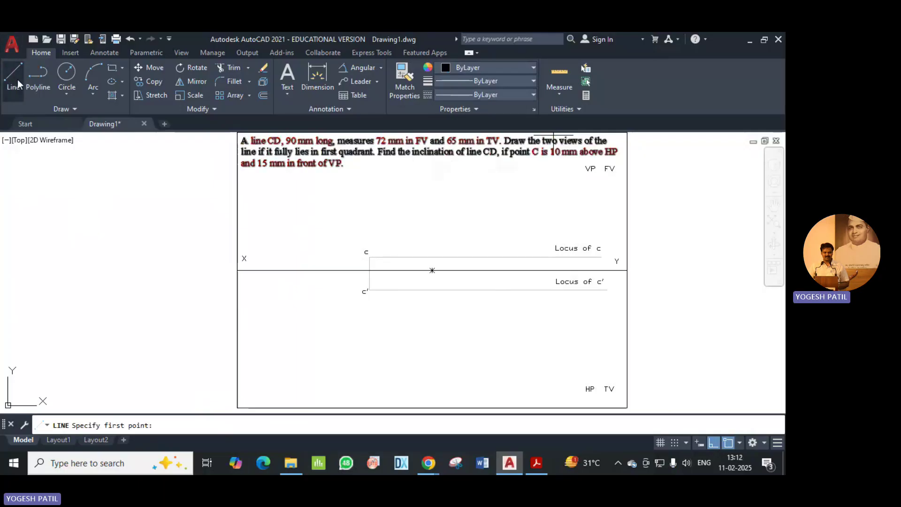
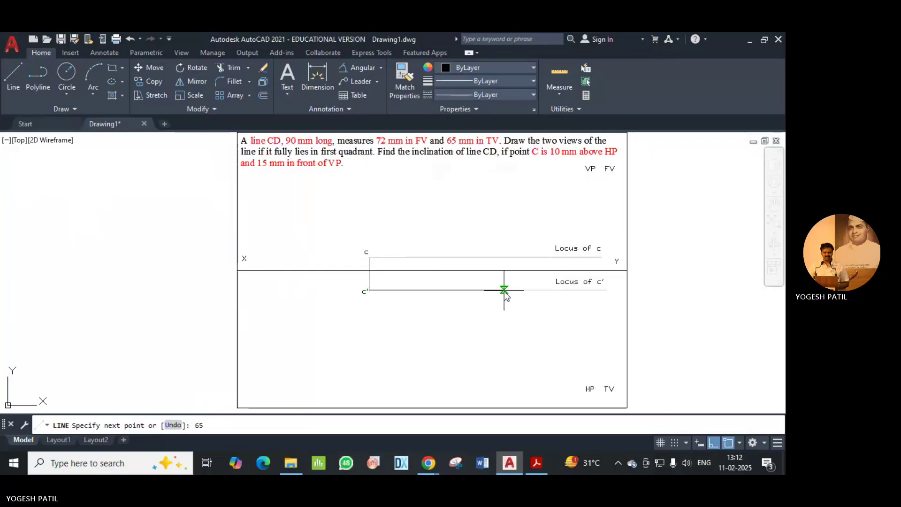
key("Return")
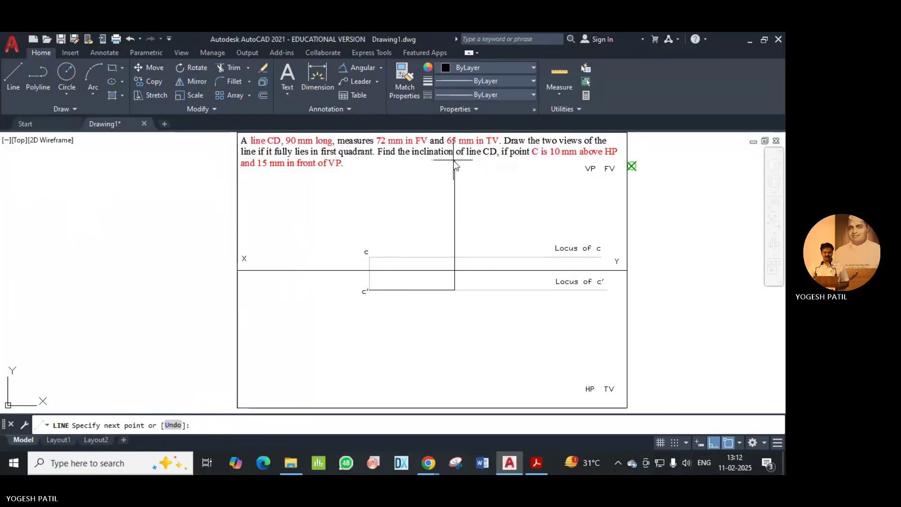
- Try to draw a vertical projector up from the end of the 65 mm line, and delete the resulting segment
left_click(630, 166)
key("Return")
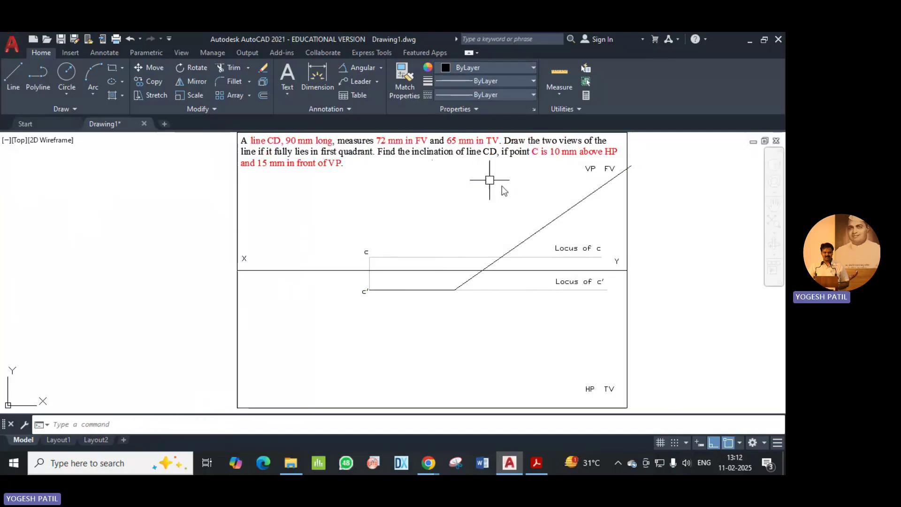
left_click(565, 212)
key("Delete")
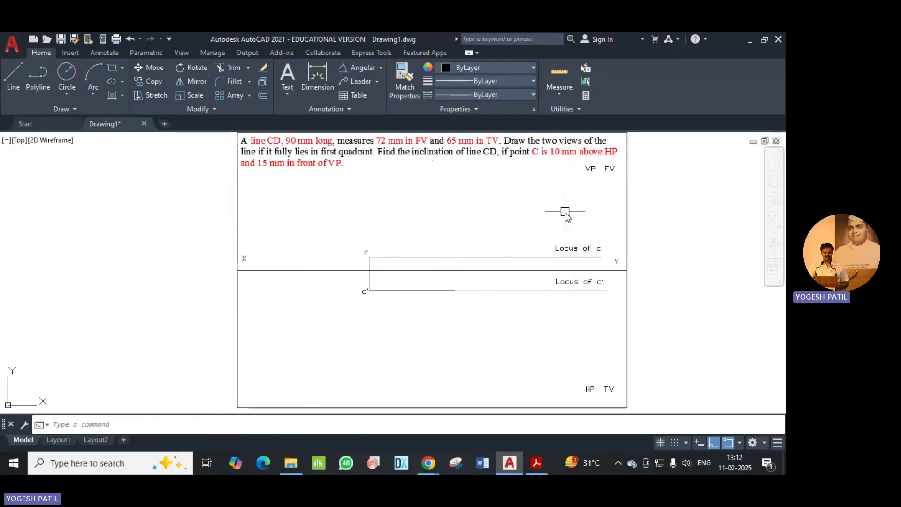
- Draw a vertical projector from the end of the 65 mm line up past the upper locus line, using object snap and ortho
left_click(727, 443)
left_click(13, 75)
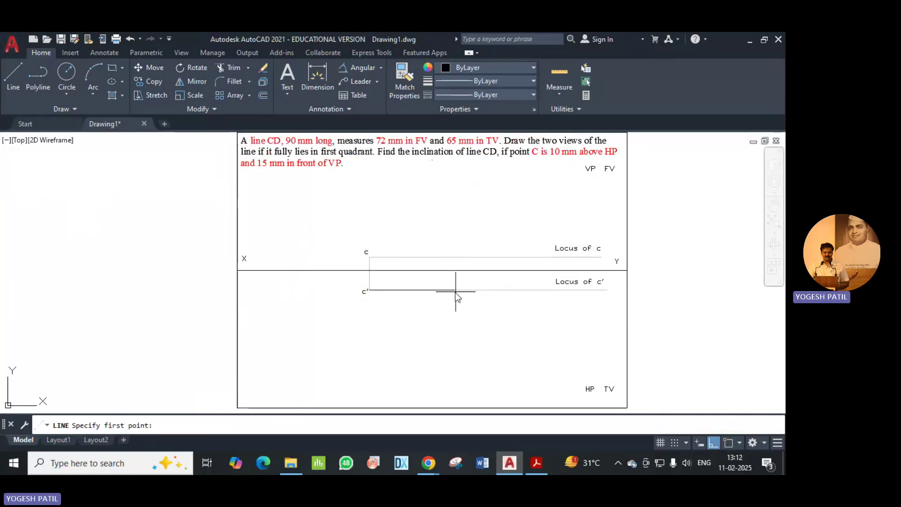
left_click(728, 443)
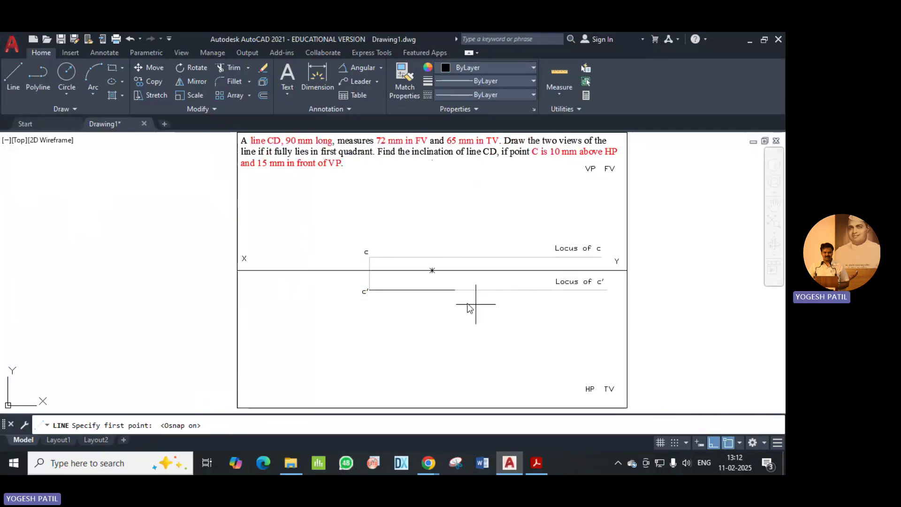
left_click(457, 291)
left_click(728, 443)
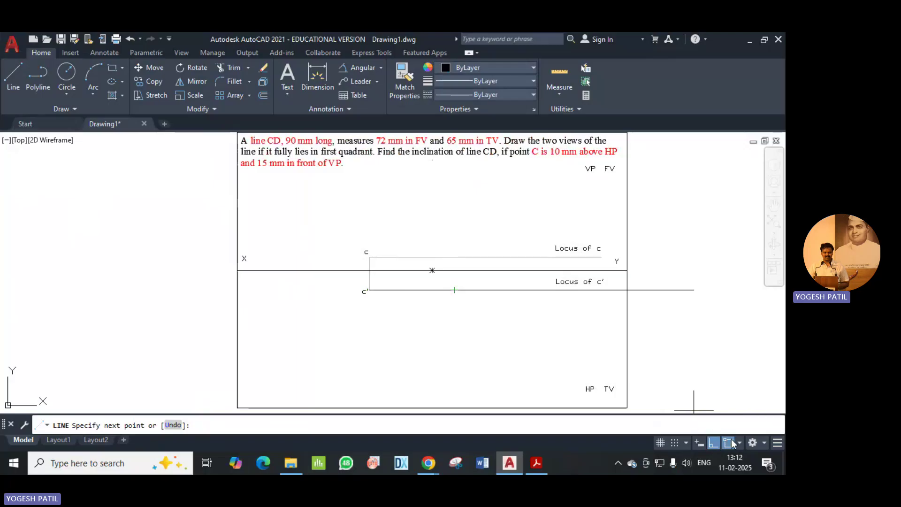
left_click(456, 158)
key("Return")
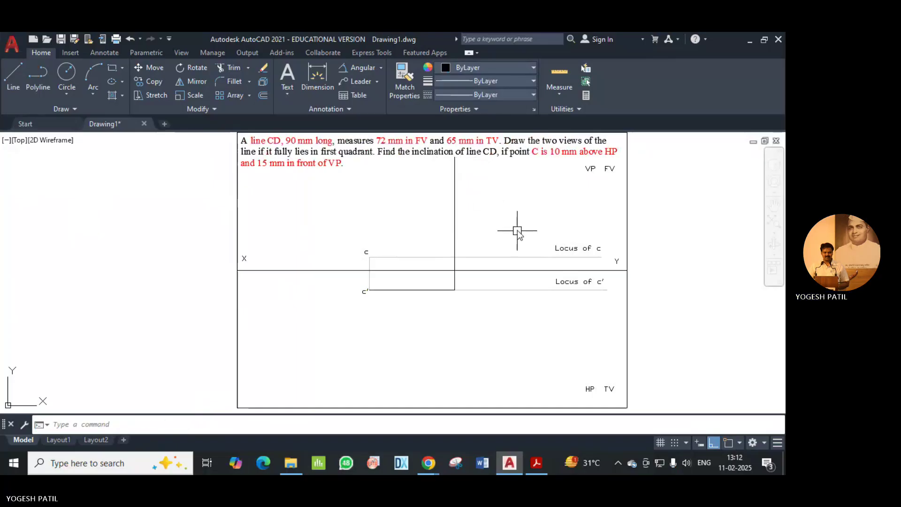
- Change the colour of the vertical projector and the 65 mm line to the light grey index colour
left_click(454, 201)
left_click(413, 289)
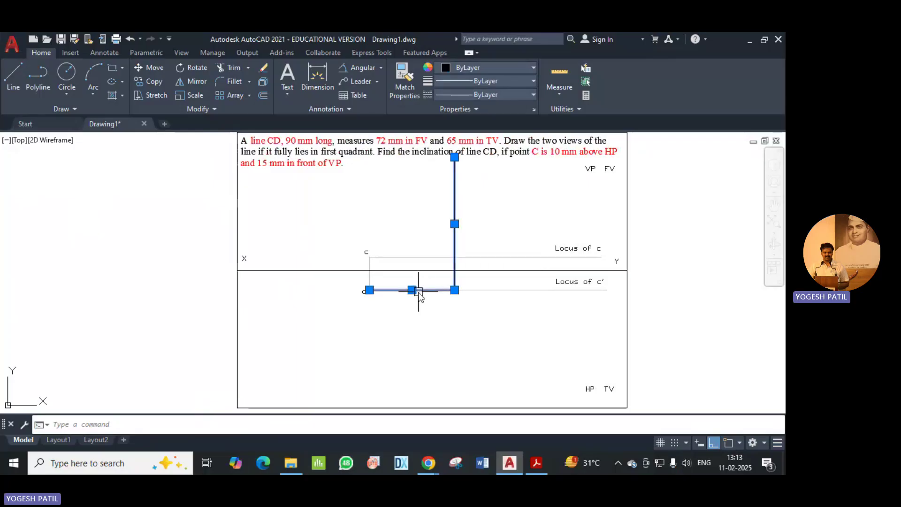
left_click(533, 68)
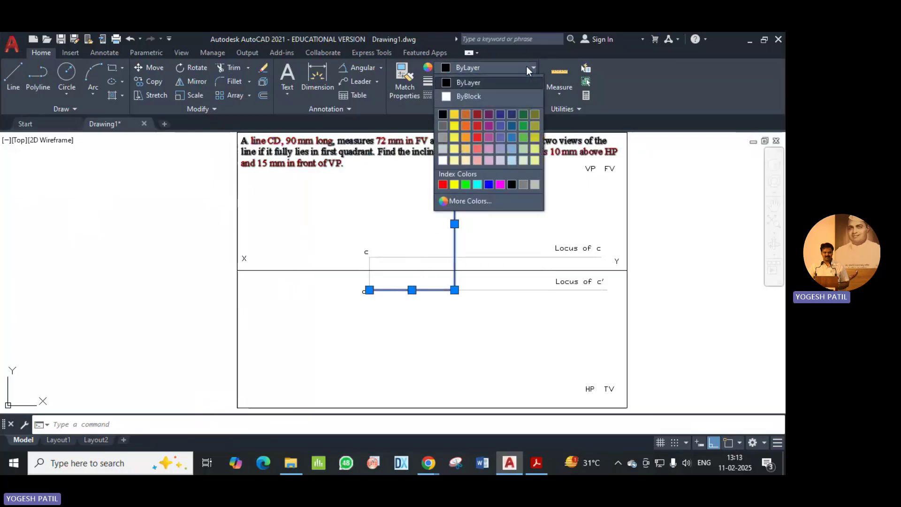
left_click(536, 182)
key("Escape")
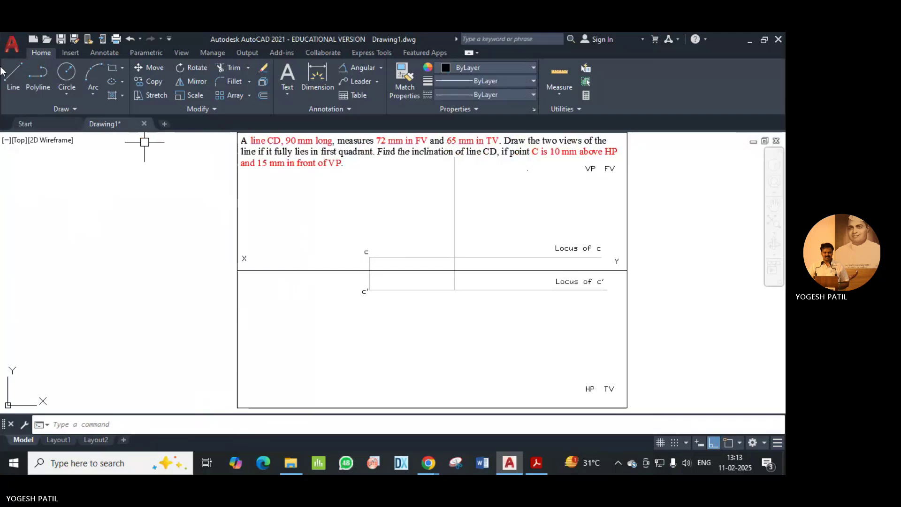
- Draw a circle of radius 90 mm centred on point c, with object snap on and ortho off
left_click(65, 96)
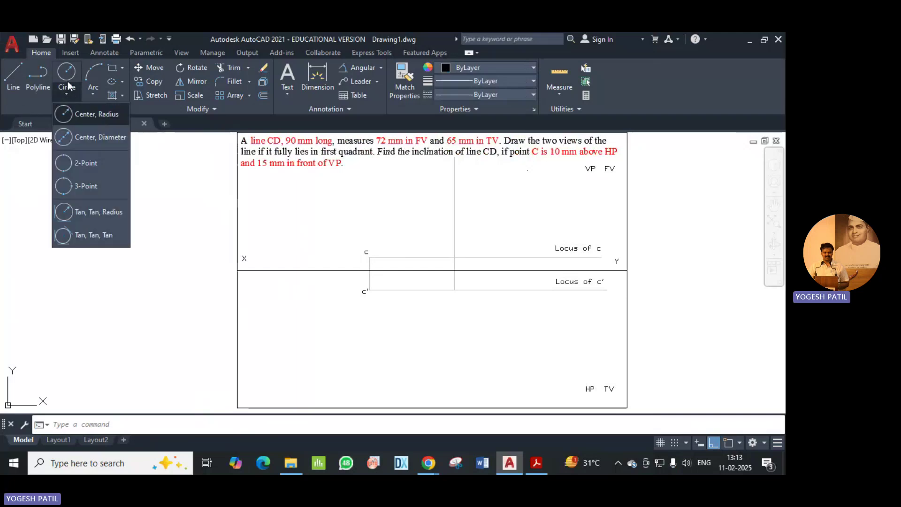
left_click(66, 115)
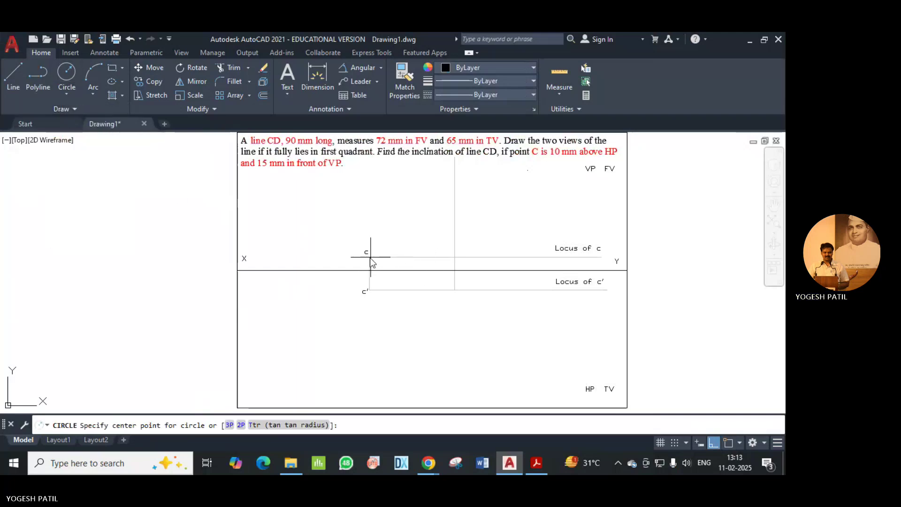
left_click(728, 442)
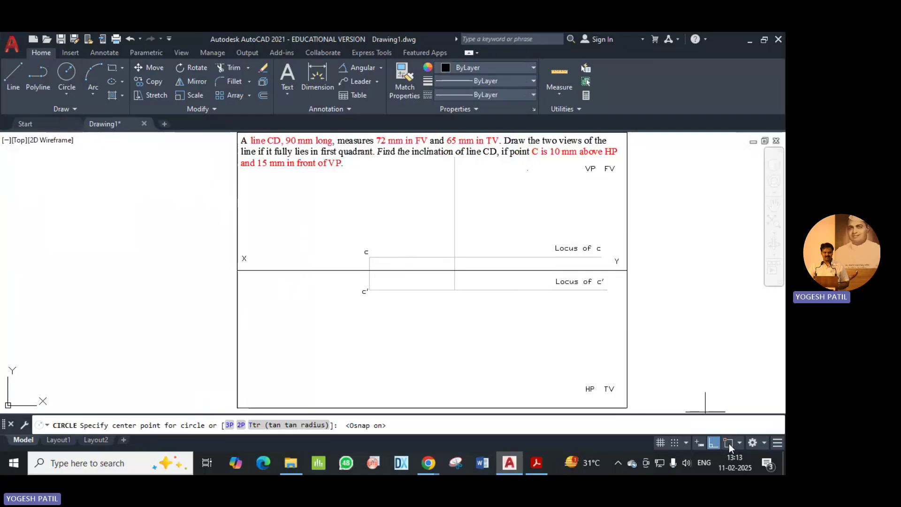
left_click(713, 443)
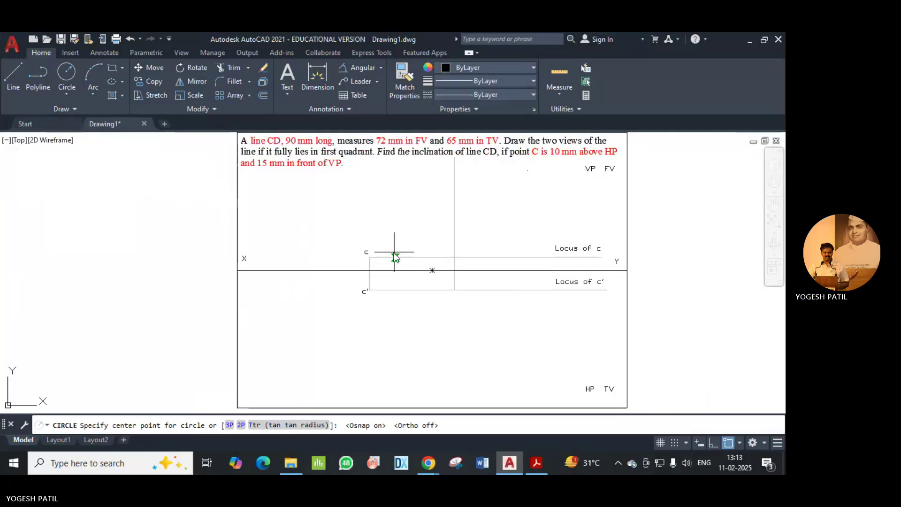
left_click(370, 257)
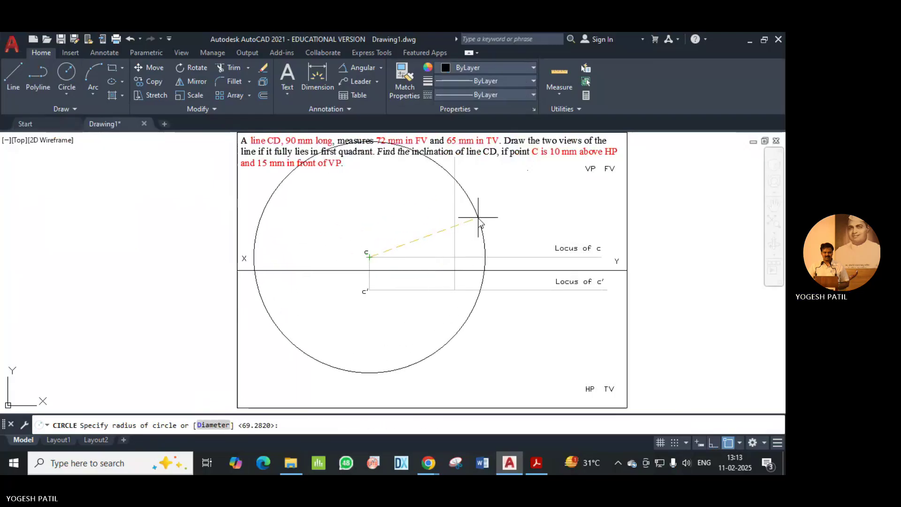
type("90")
key("Return")
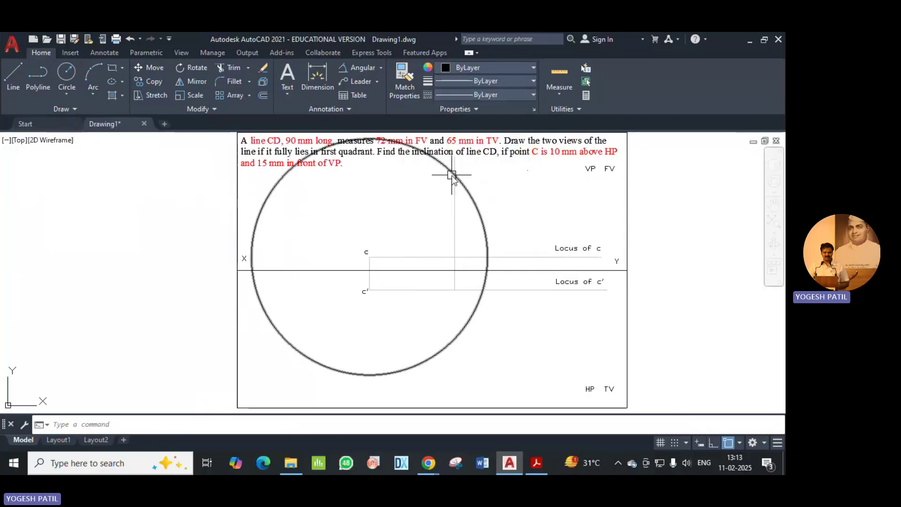
- Draw a line from c to the circle's upper intersection with the vertical projector, and delete the construction circle
left_click(14, 77)
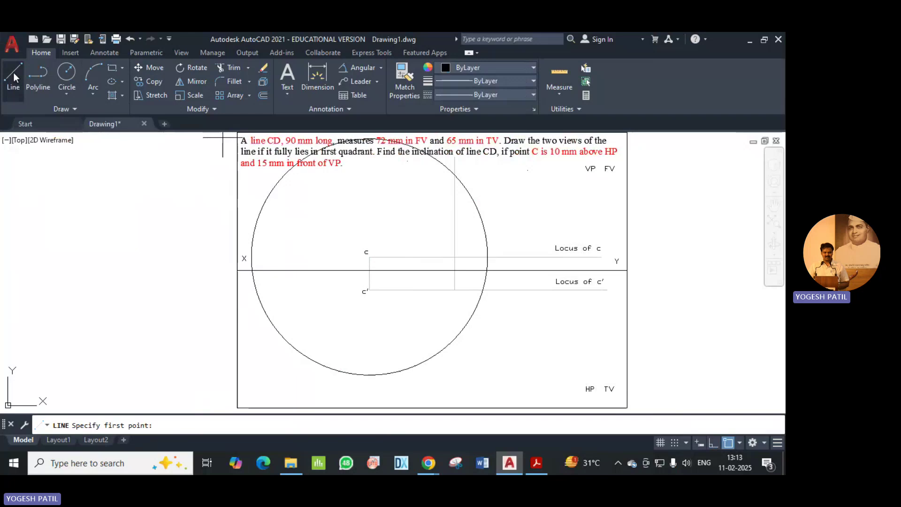
left_click(370, 257)
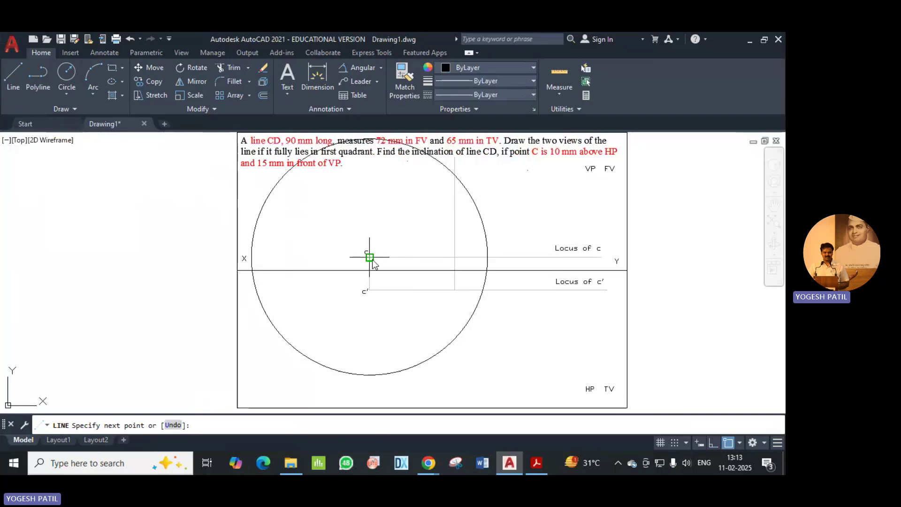
left_click(454, 175)
key("Return")
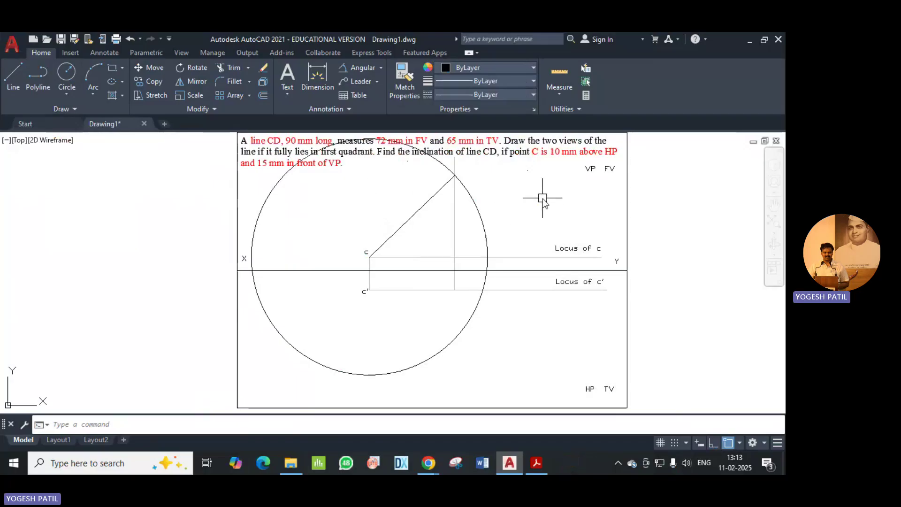
left_click(483, 227)
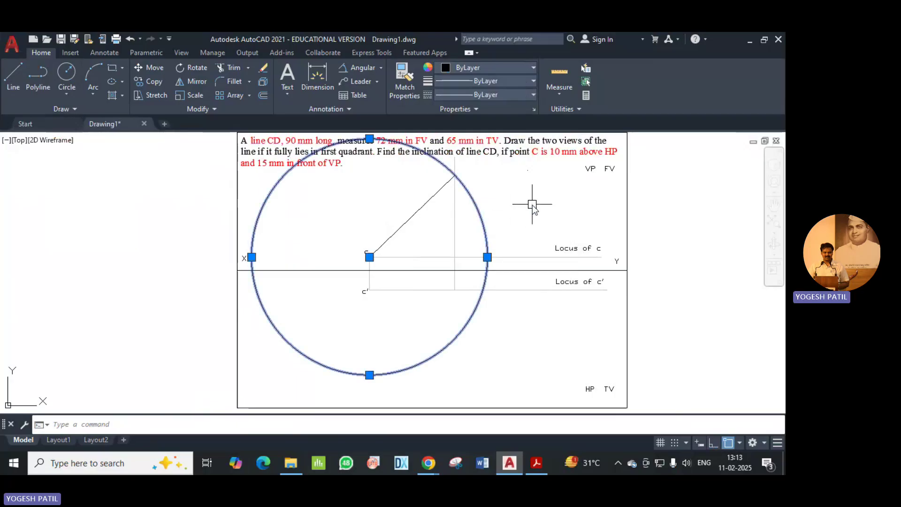
key("Delete")
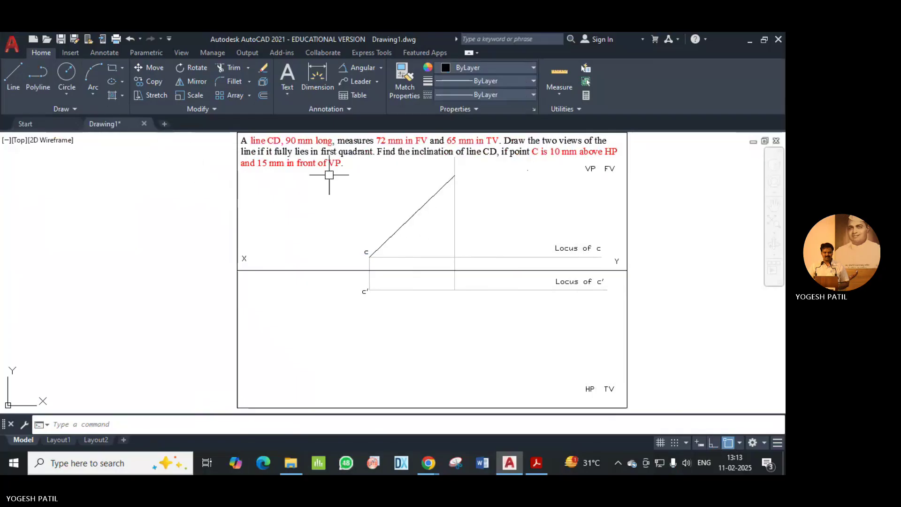
- Add an angular dimension between the inclined line and the upper locus line, placed near c
left_click(365, 67)
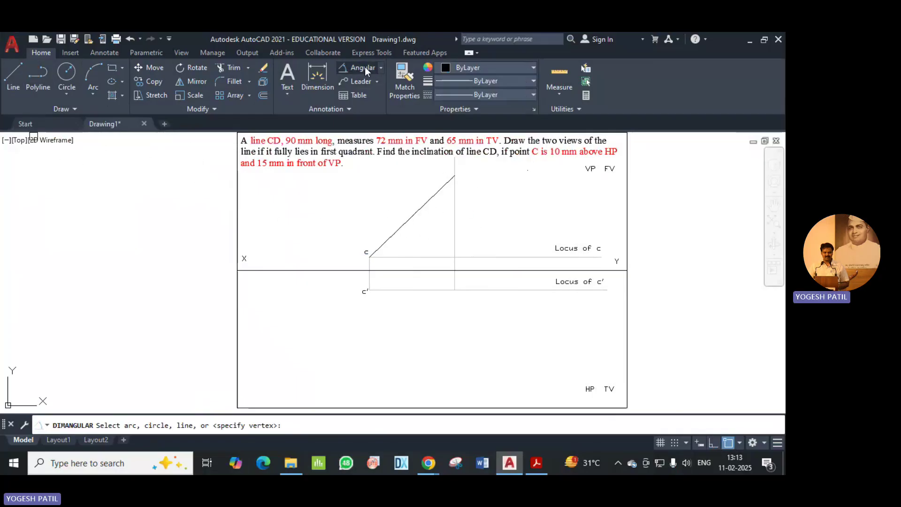
left_click(389, 240)
left_click(408, 257)
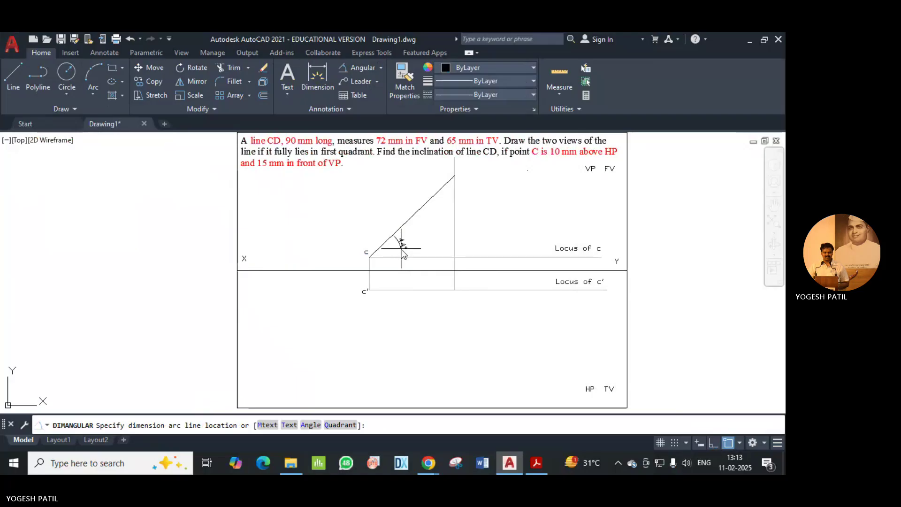
left_click(402, 248)
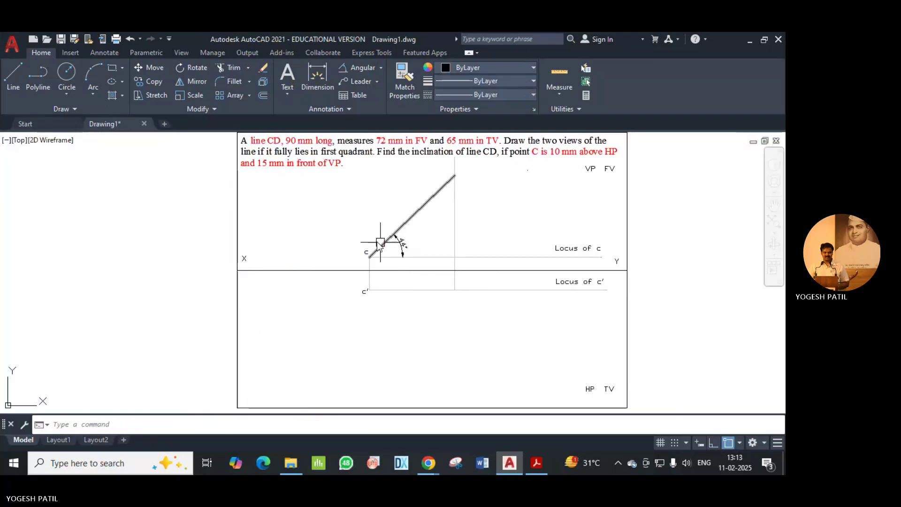
- Add an aligned dimension to the inclined line from c to its upper end, offset above the line
left_click(381, 67)
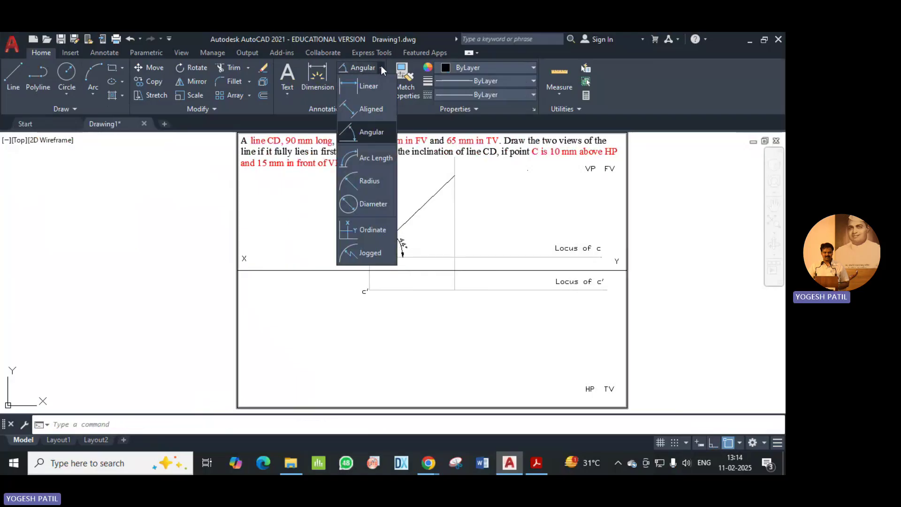
left_click(367, 107)
left_click(369, 257)
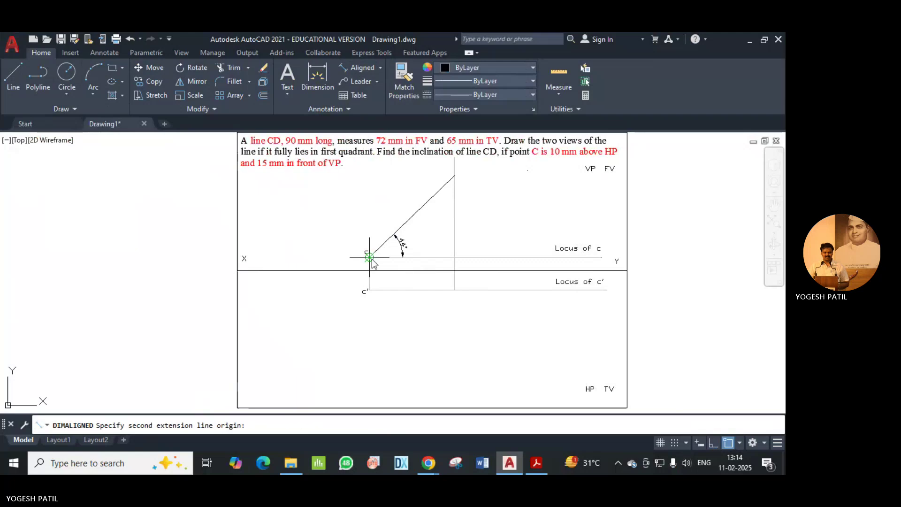
left_click(455, 176)
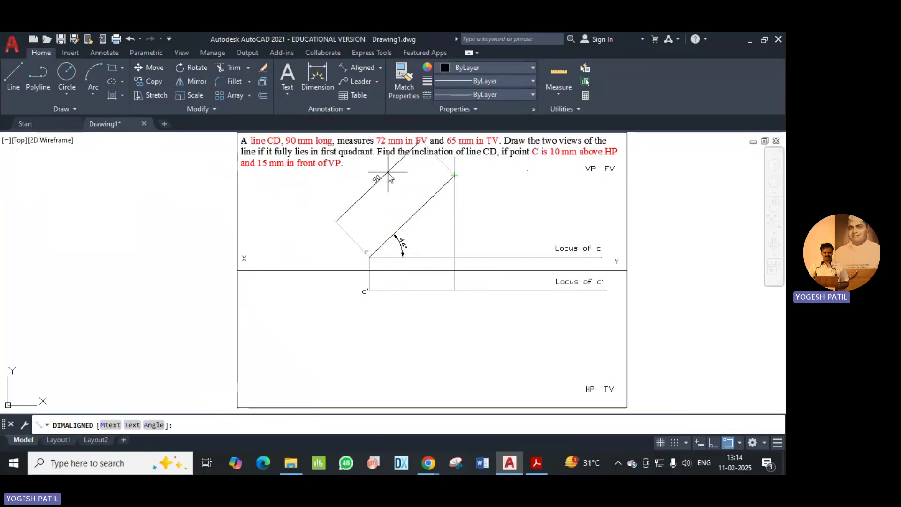
left_click(388, 173)
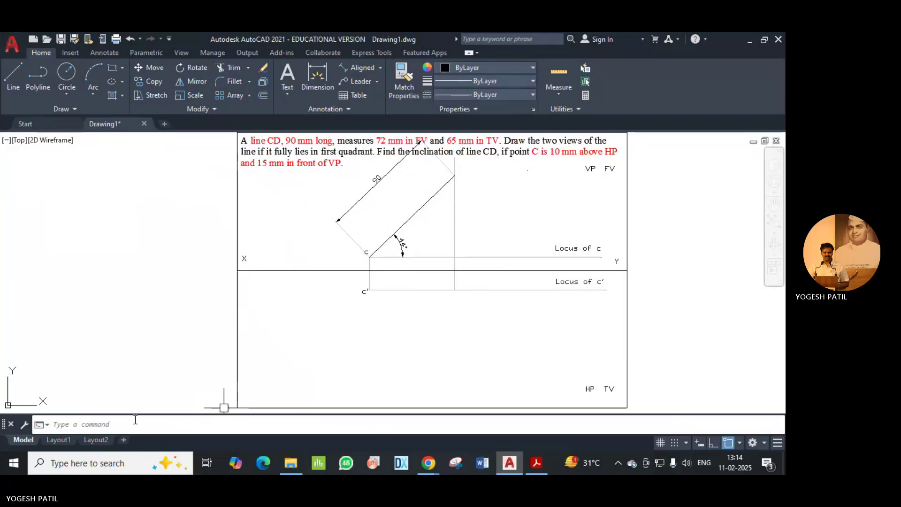
type("dt")
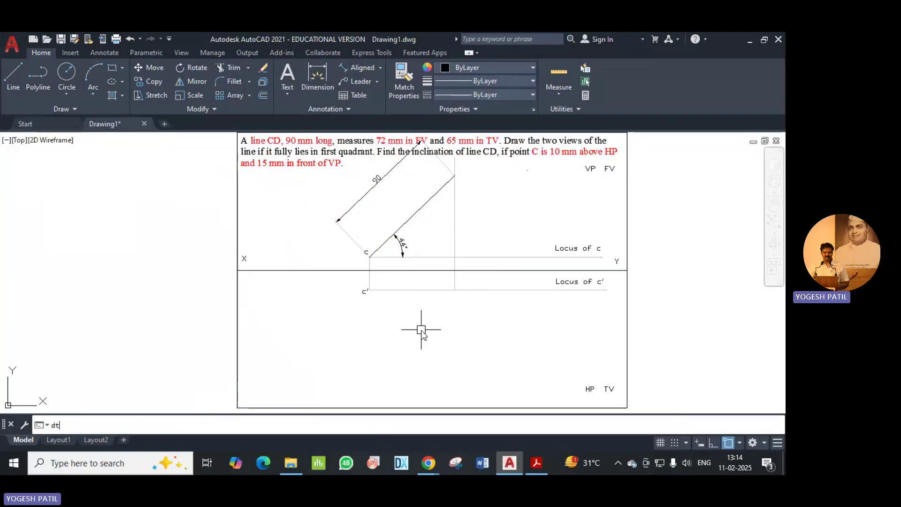
type("ext")
key("Return")
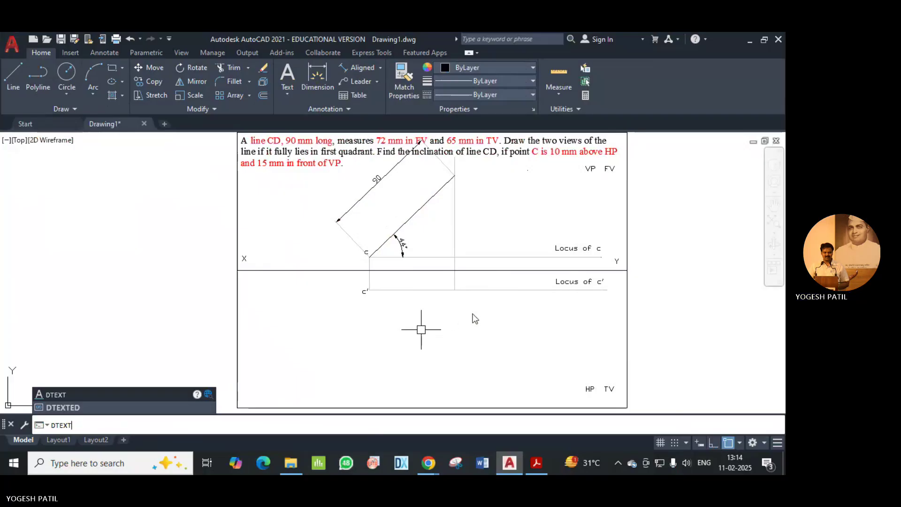
key("Escape")
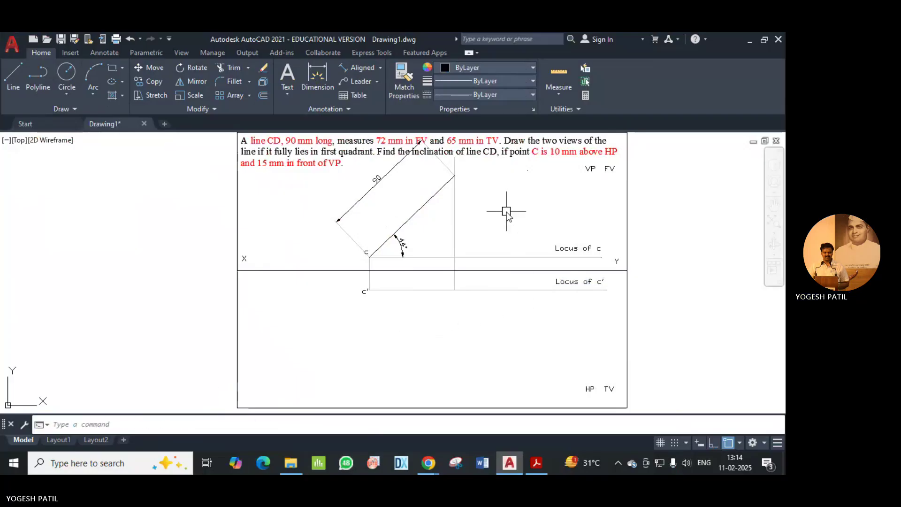
left_click(505, 205)
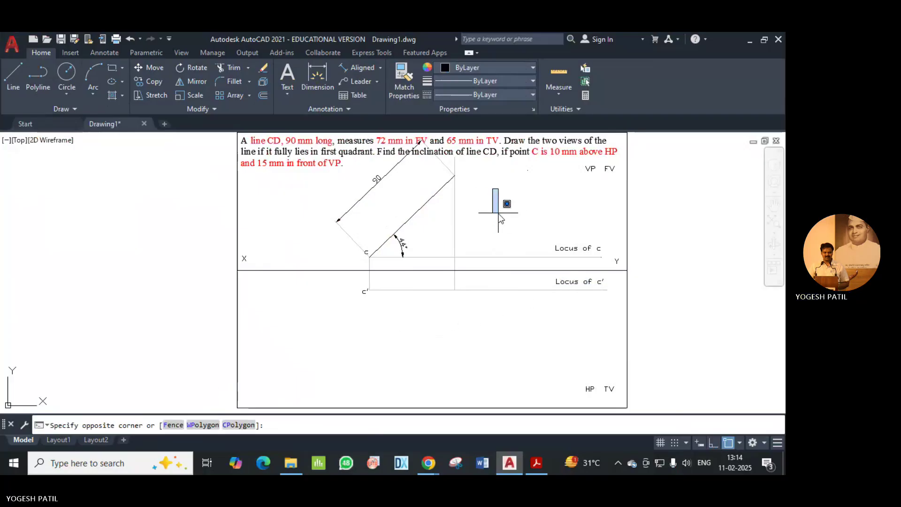
left_click(499, 206)
- Label the upper end of the inclined line "d" using DTEXT at the default 3.5 height and default rotation
type("dt")
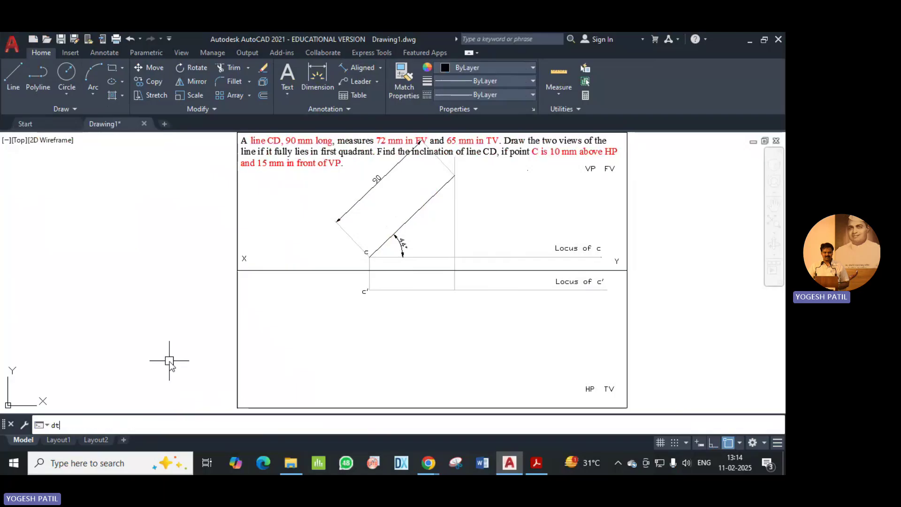
type("ext")
key("Return")
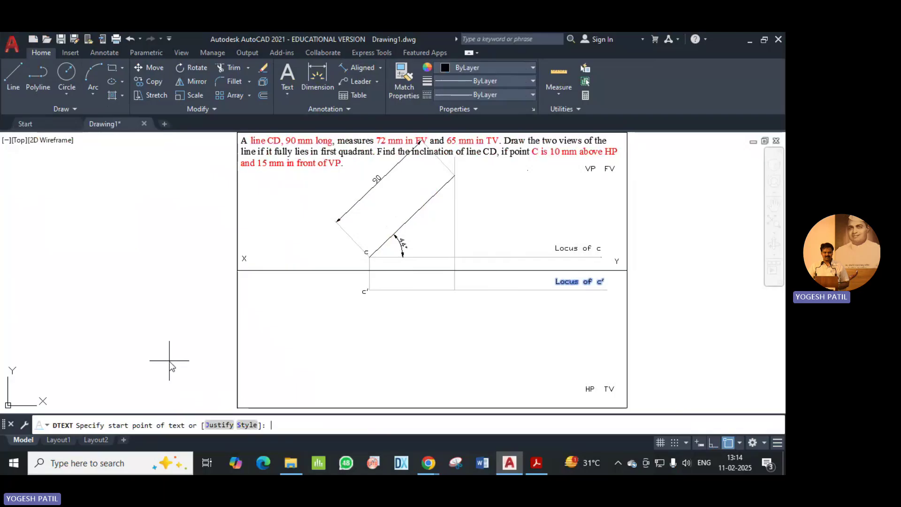
left_click(499, 202)
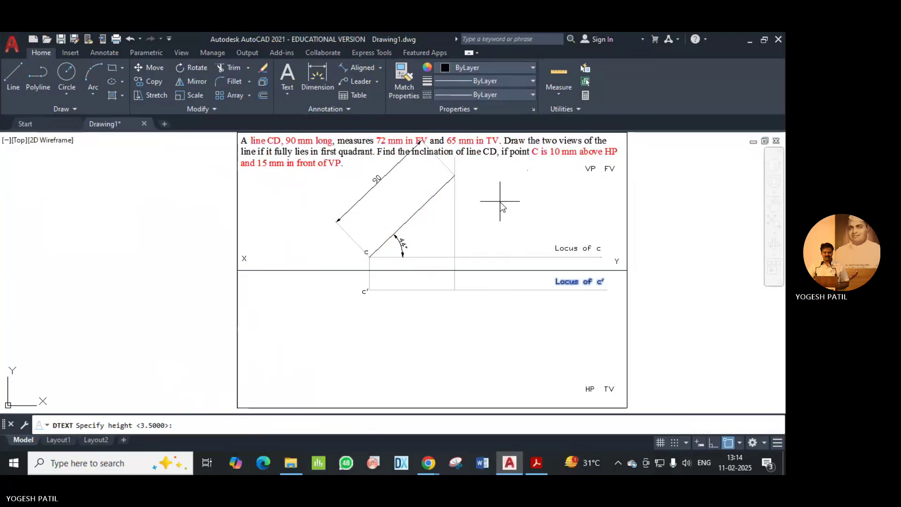
key("Return")
key("Return")
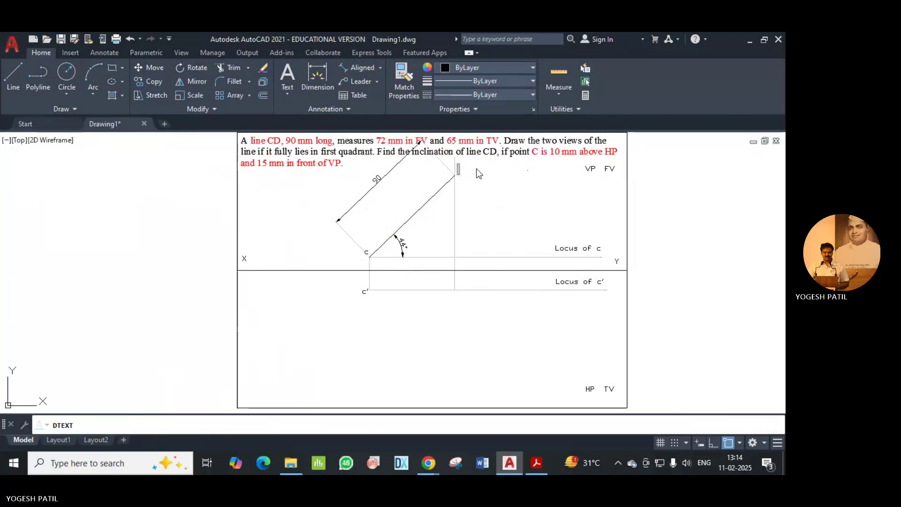
type("d")
key("Escape")
- Start a new line at the inclined line's upper end d
left_click(14, 77)
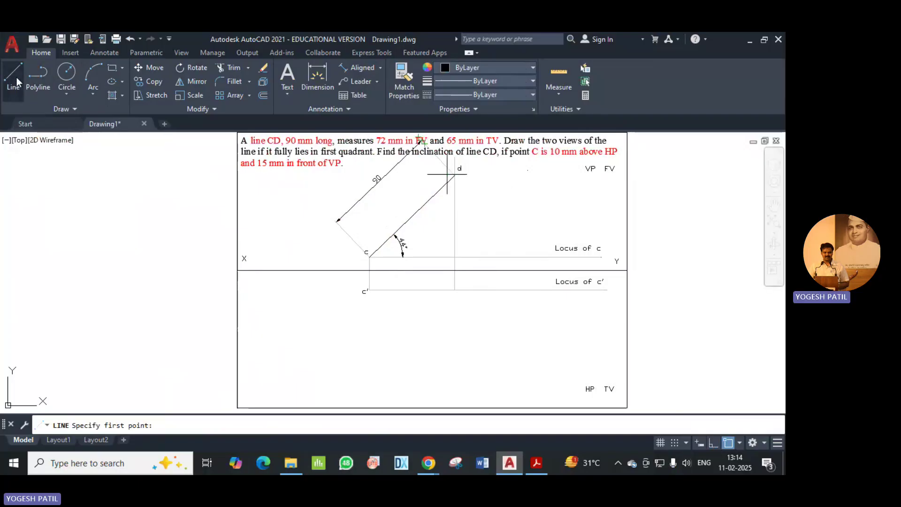
left_click(454, 175)
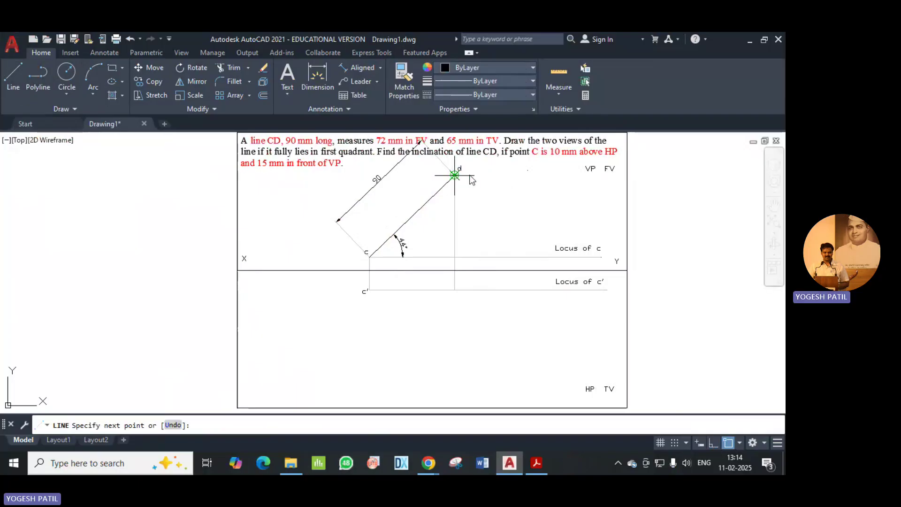